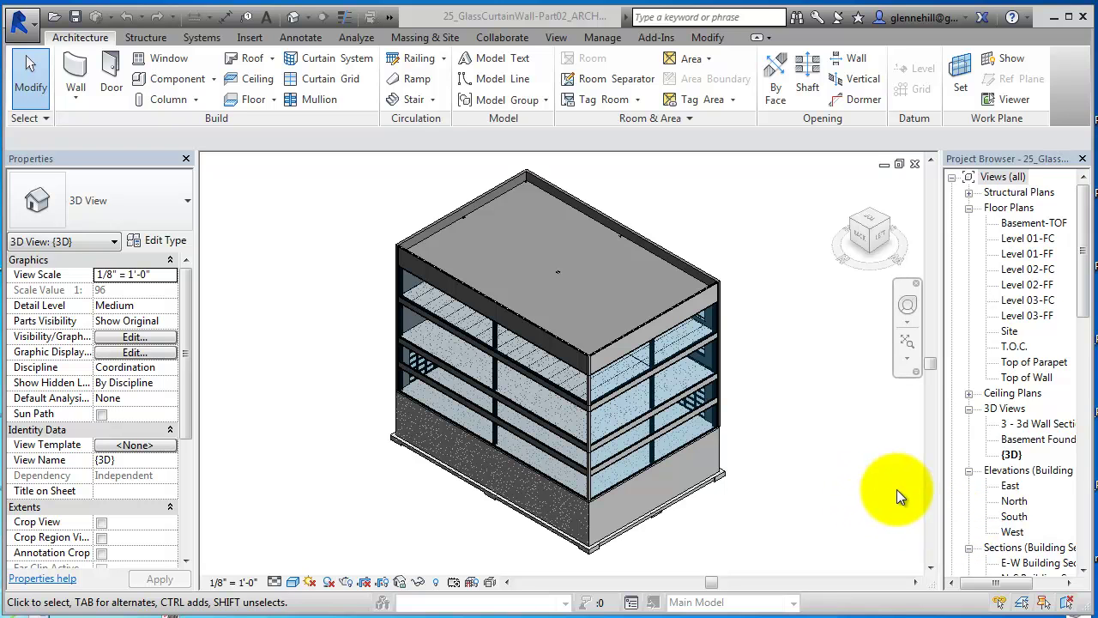
Inspect the curtain wall's top edge mullion and confirm it is the 2.5" x 5" rectangular type.
{"action": "left_click", "coordinate": [676, 307]}
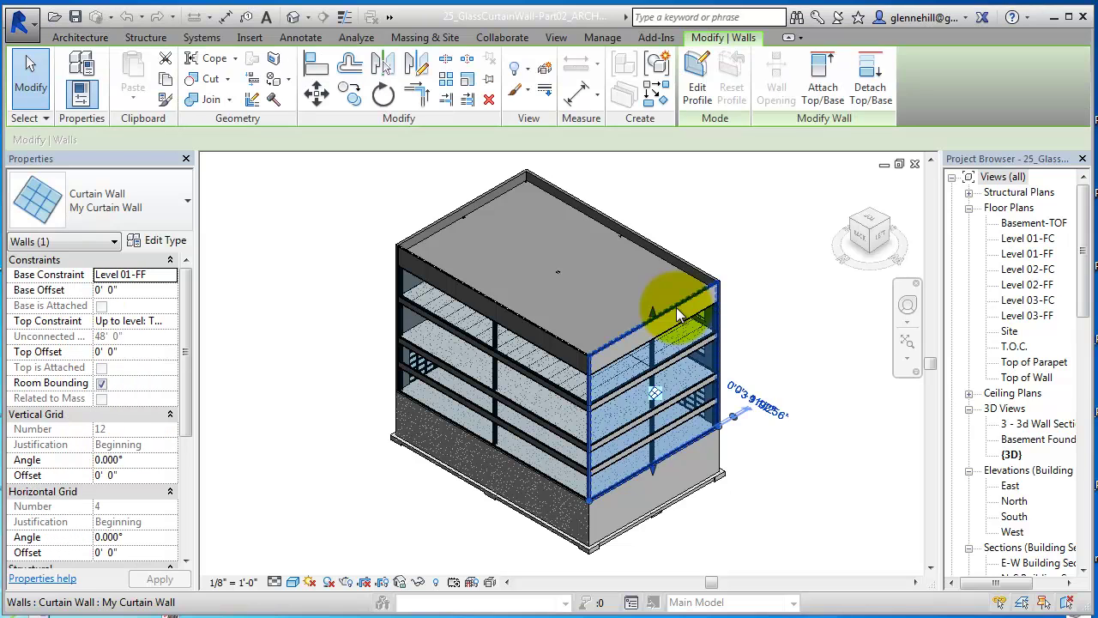
{"action": "left_click", "coordinate": [532, 321]}
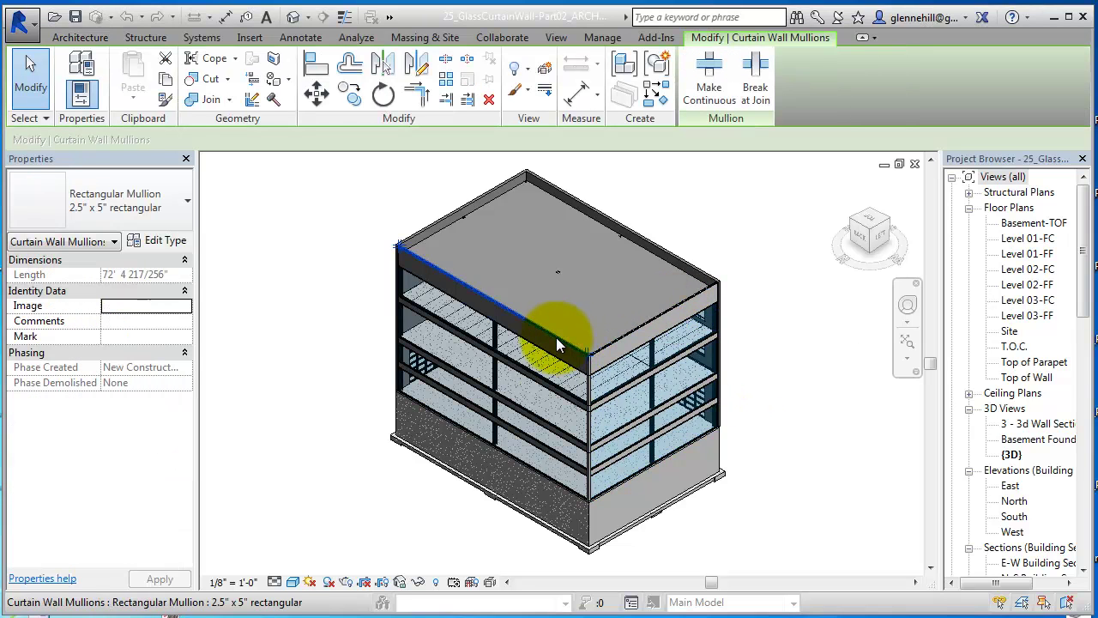
{"action": "scroll", "coordinate": [549, 472], "scroll_direction": "up", "scroll_amount": 3}
{"action": "scroll", "coordinate": [540, 466], "scroll_direction": "up", "scroll_amount": 3}
{"action": "scroll", "coordinate": [561, 449], "scroll_direction": "up", "scroll_amount": 1}
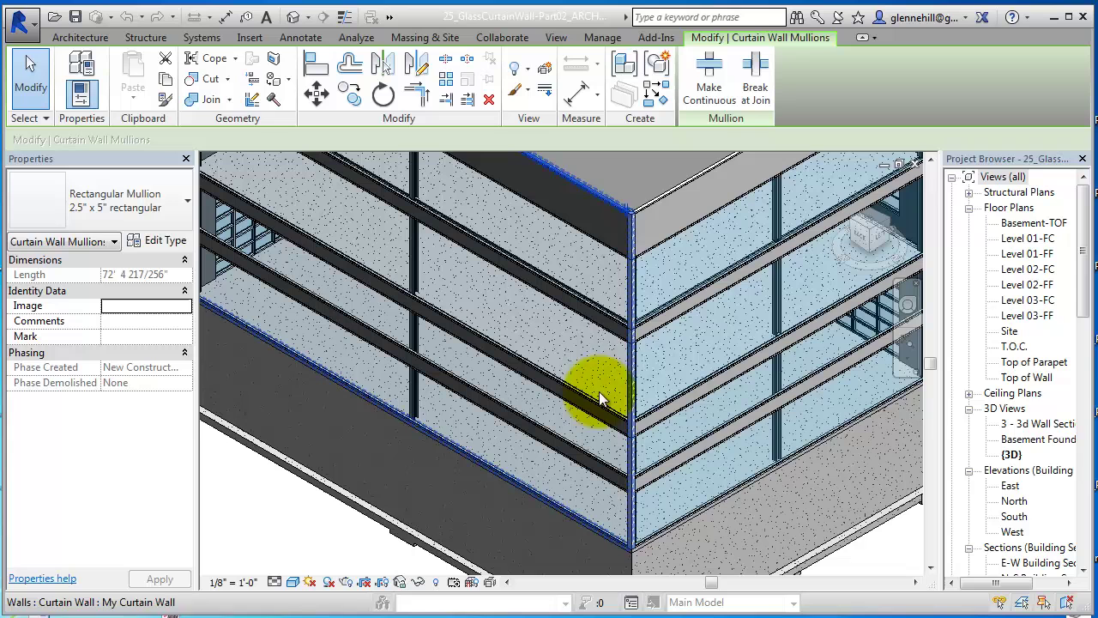
{"action": "left_click", "coordinate": [83, 39]}
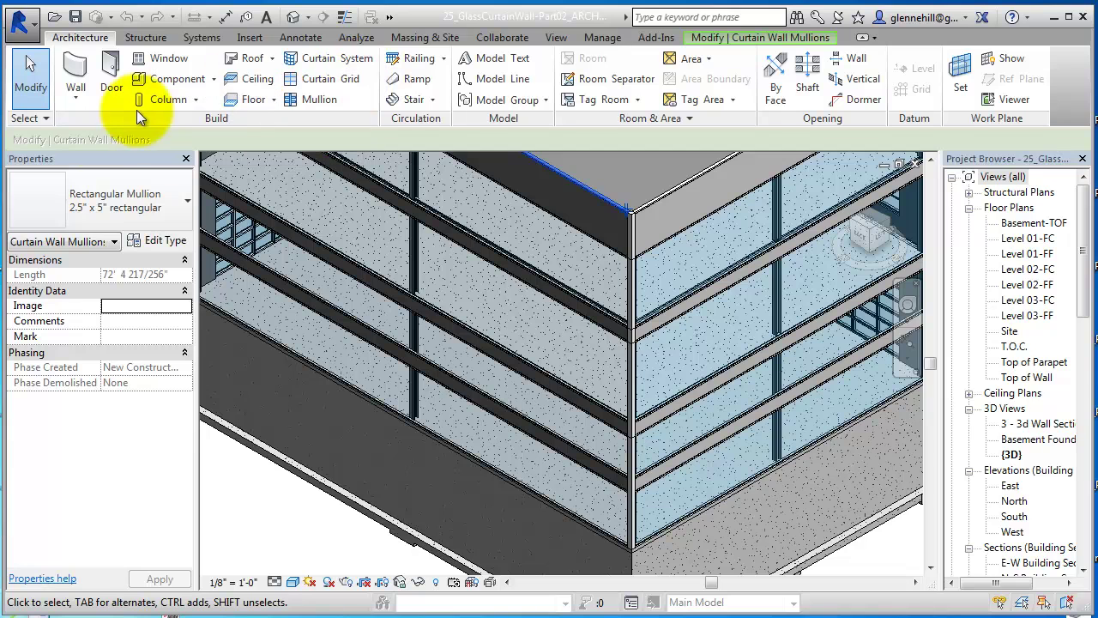
{"action": "left_click", "coordinate": [188, 206]}
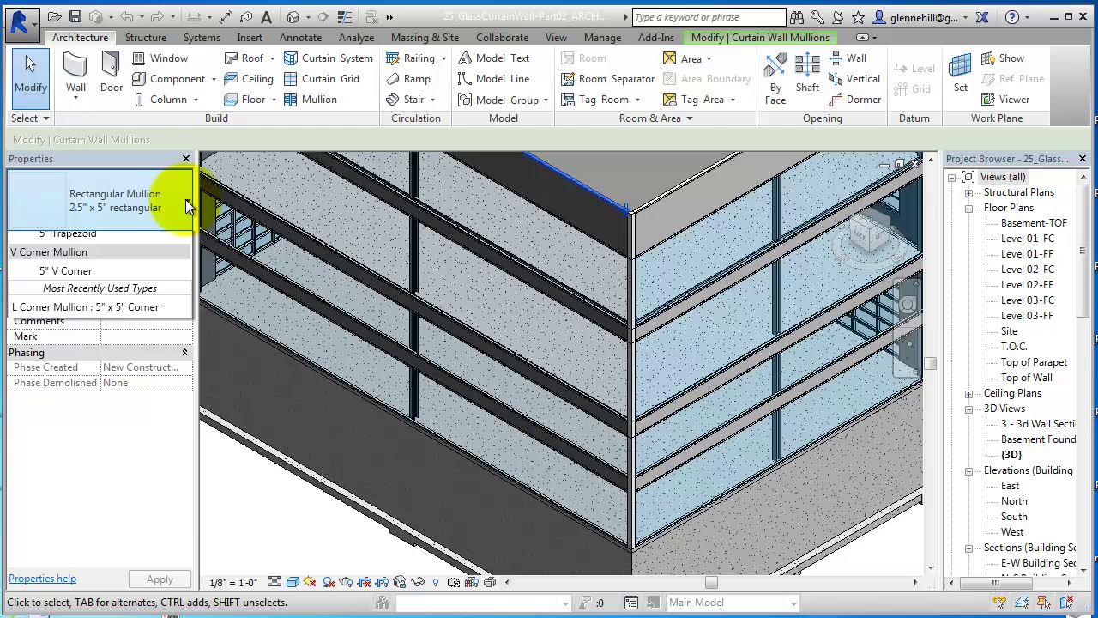
{"action": "left_click", "coordinate": [76, 87]}
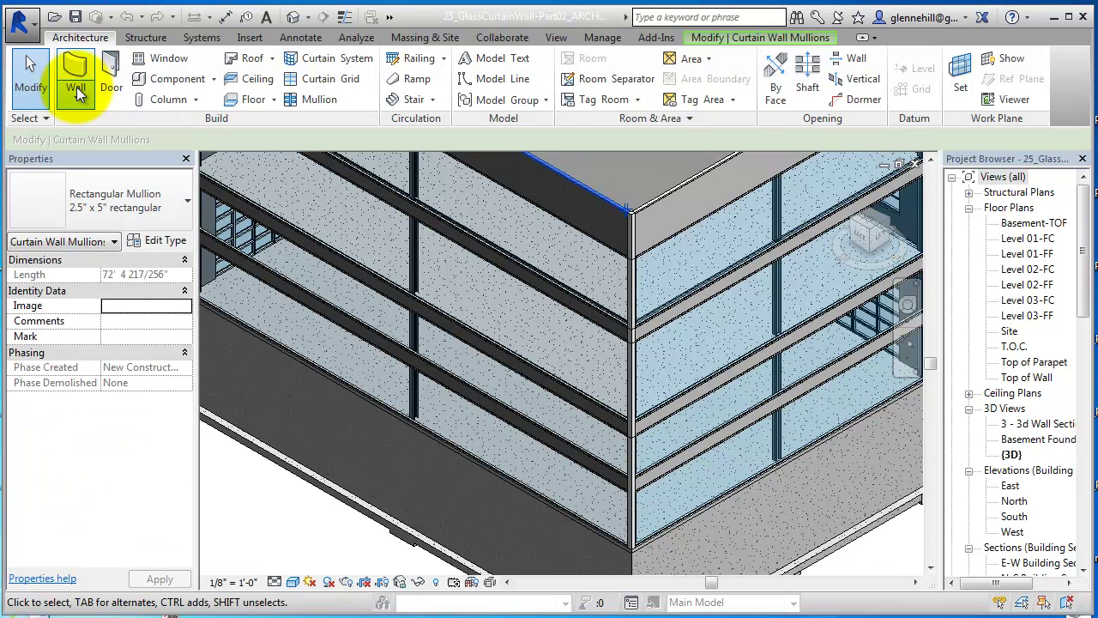
{"action": "left_click", "coordinate": [75, 99]}
{"action": "left_click", "coordinate": [67, 130]}
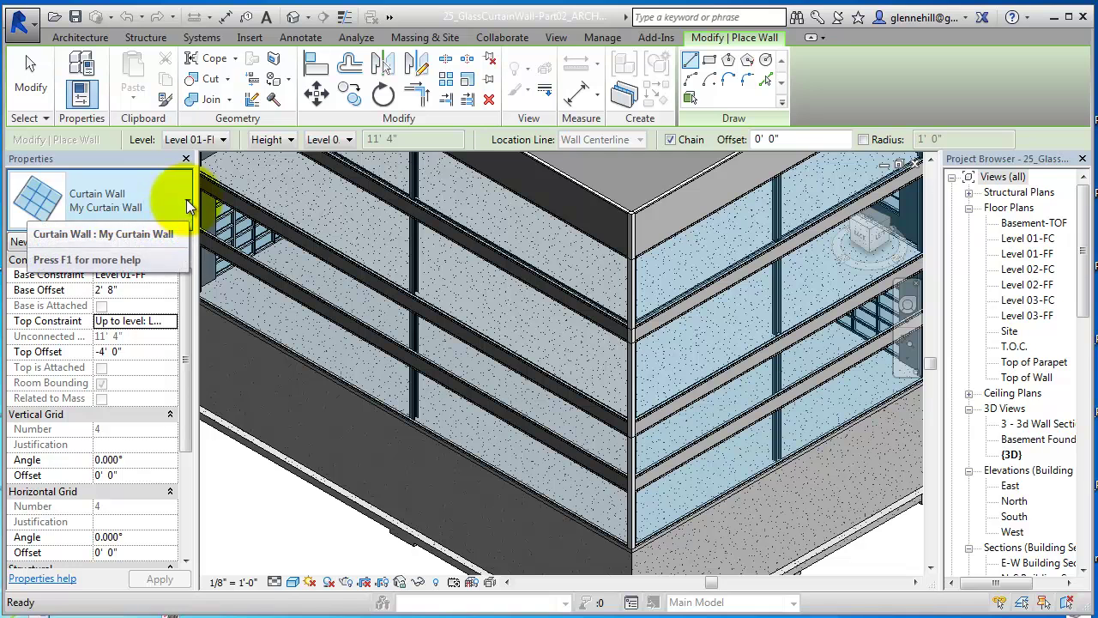
{"action": "left_click", "coordinate": [182, 206]}
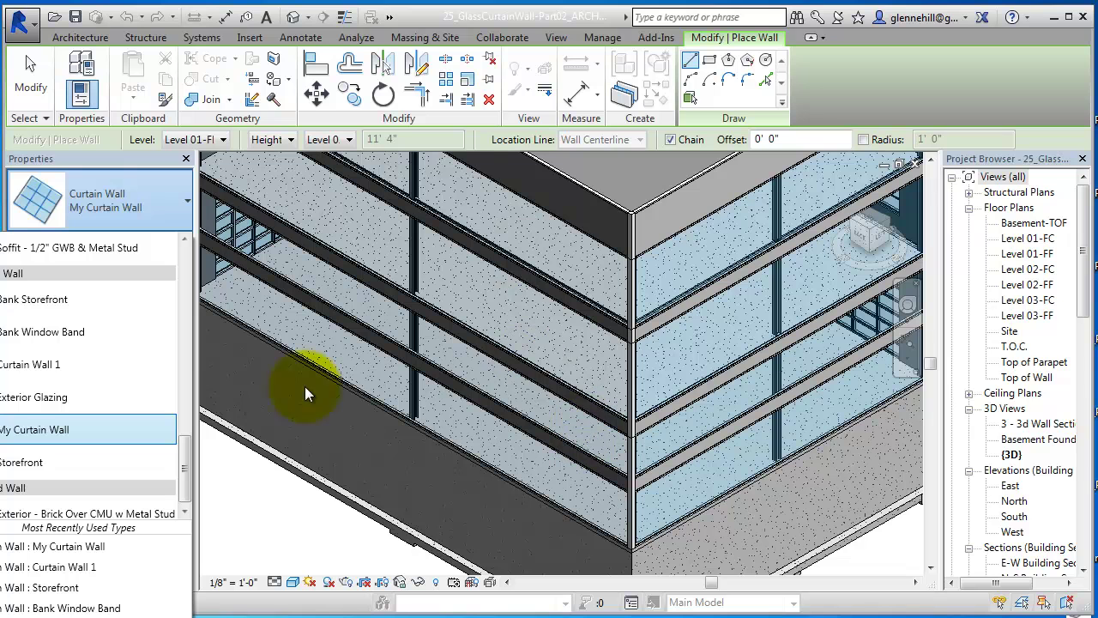
{"action": "left_click", "coordinate": [145, 202]}
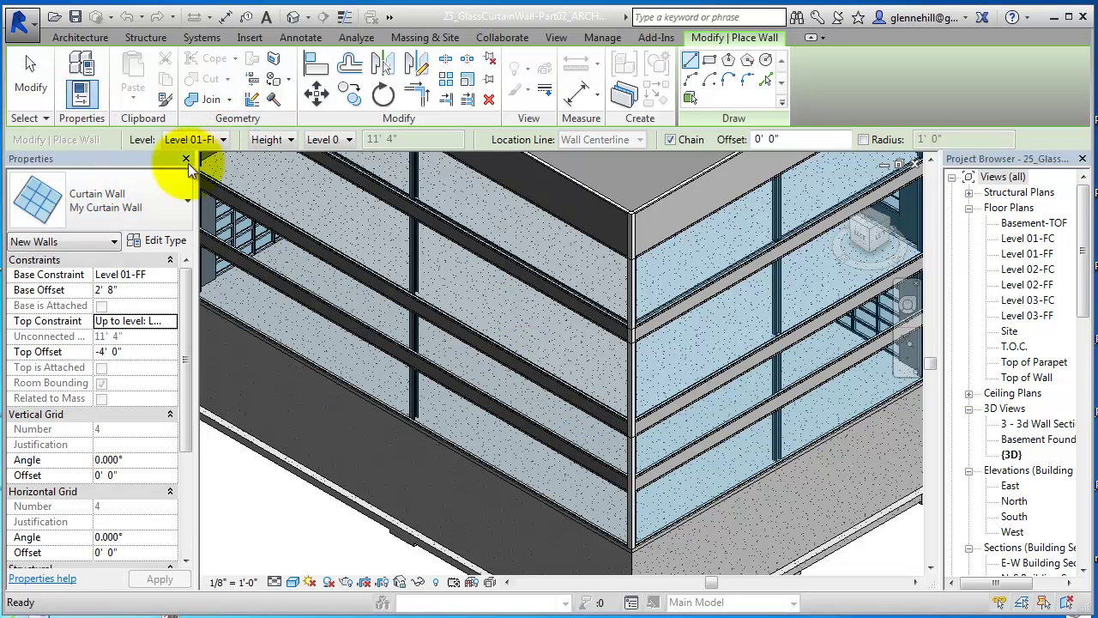
{"action": "left_click", "coordinate": [95, 40]}
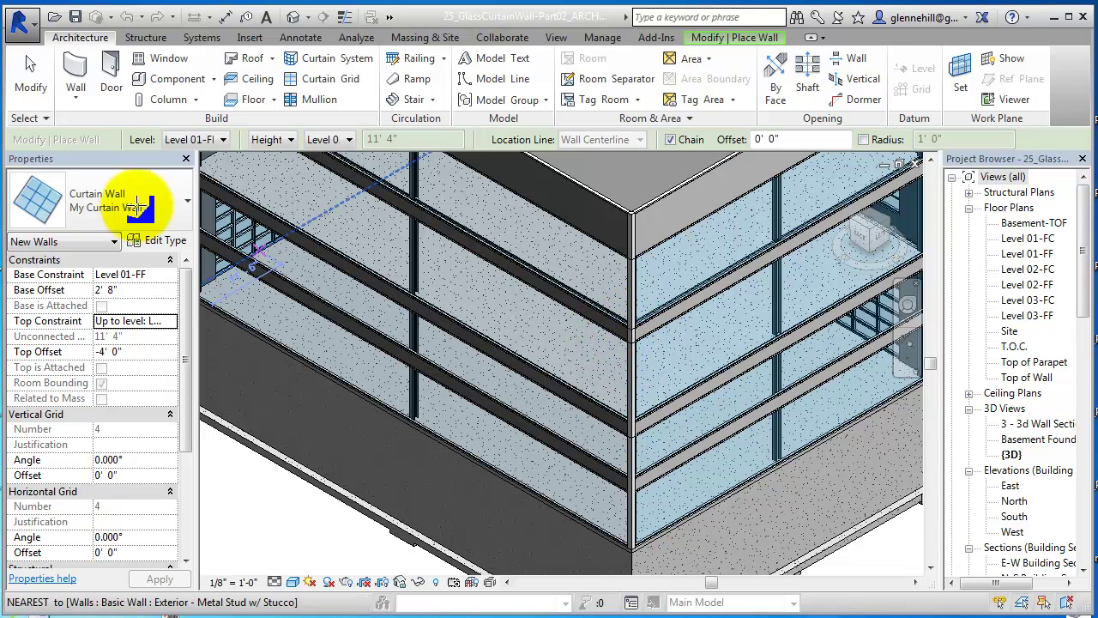
{"action": "left_click", "coordinate": [31, 76]}
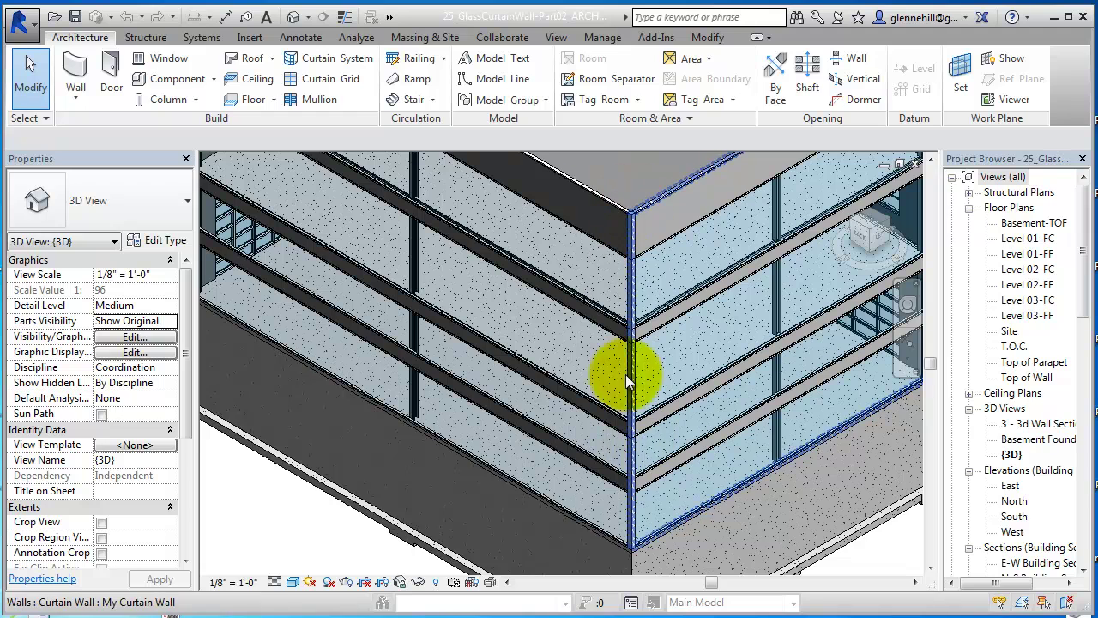
Frame the whole building and select the long left glass wall, type My Curtain Wall.
{"action": "scroll", "coordinate": [295, 368], "scroll_direction": "down", "scroll_amount": 3}
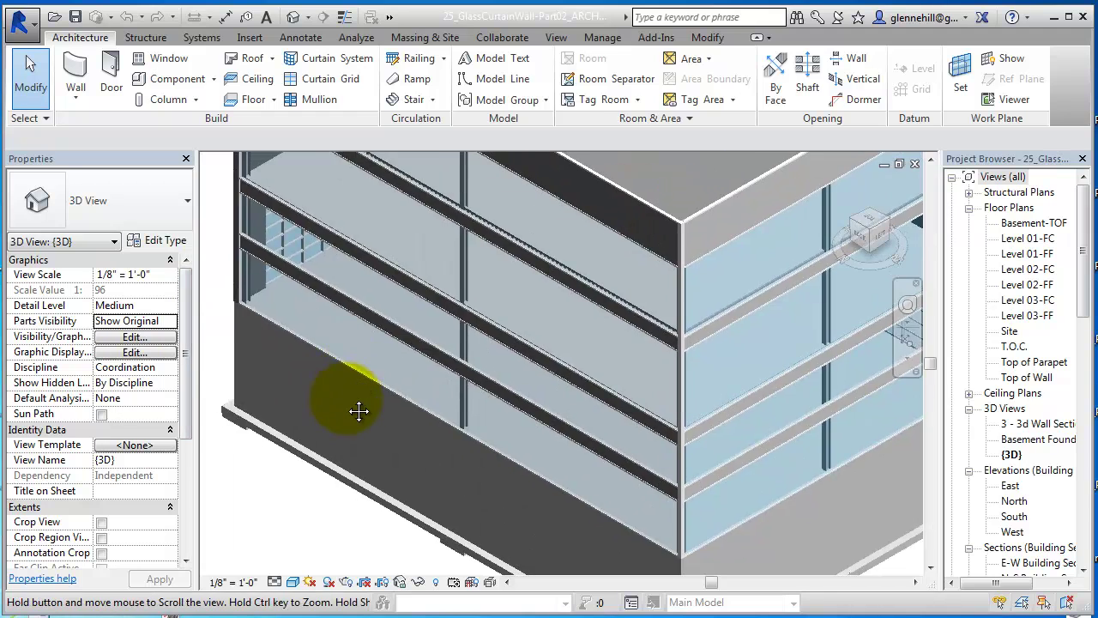
{"action": "scroll", "coordinate": [351, 404], "scroll_direction": "down", "scroll_amount": 2}
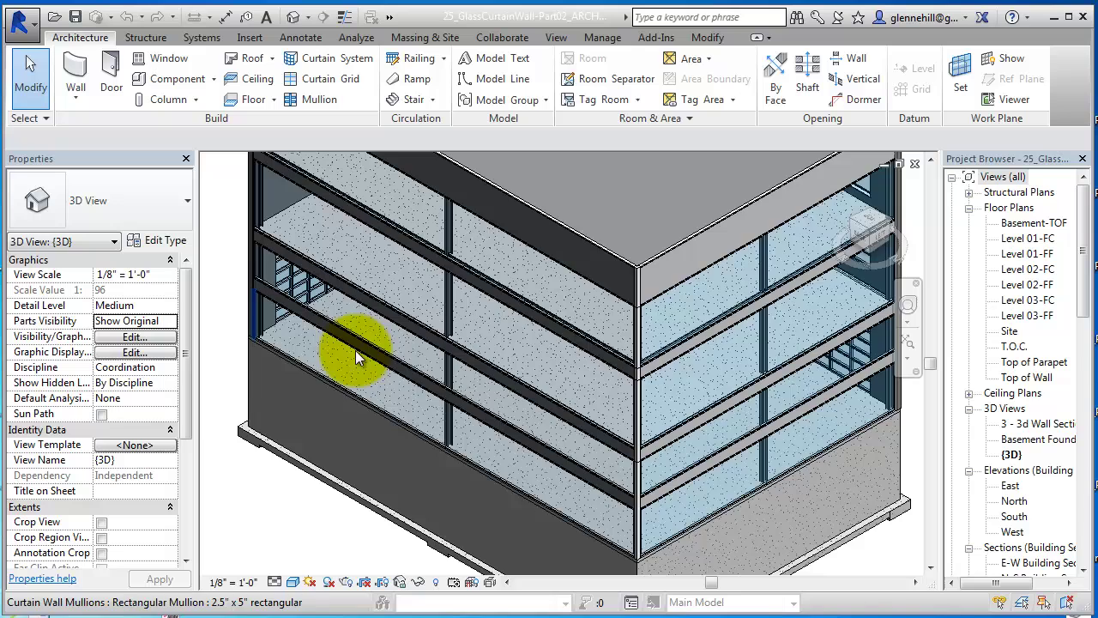
{"action": "scroll", "coordinate": [503, 387], "scroll_direction": "up", "scroll_amount": 2}
{"action": "mouse_move", "coordinate": [355, 349]}
{"action": "middle_mouse_down"}
{"action": "mouse_move", "coordinate": [472, 378]}
{"action": "mouse_move", "coordinate": [461, 377]}
{"action": "middle_mouse_up"}
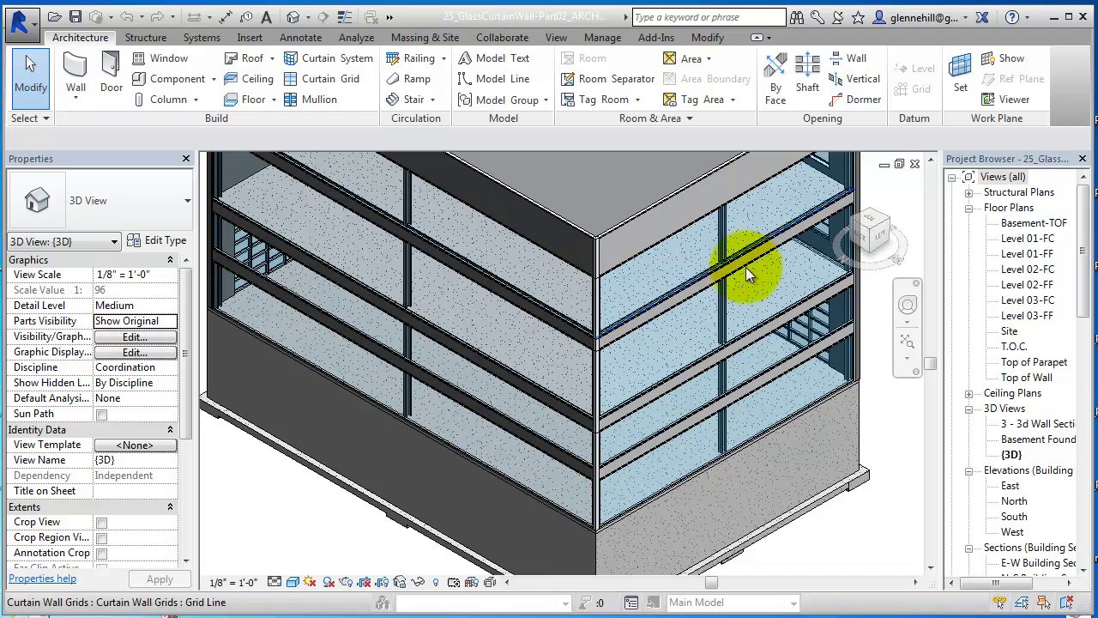
{"action": "left_click", "coordinate": [680, 379]}
{"action": "scroll", "coordinate": [680, 378], "scroll_direction": "down", "scroll_amount": 2}
{"action": "scroll", "coordinate": [680, 378], "scroll_direction": "down", "scroll_amount": 1}
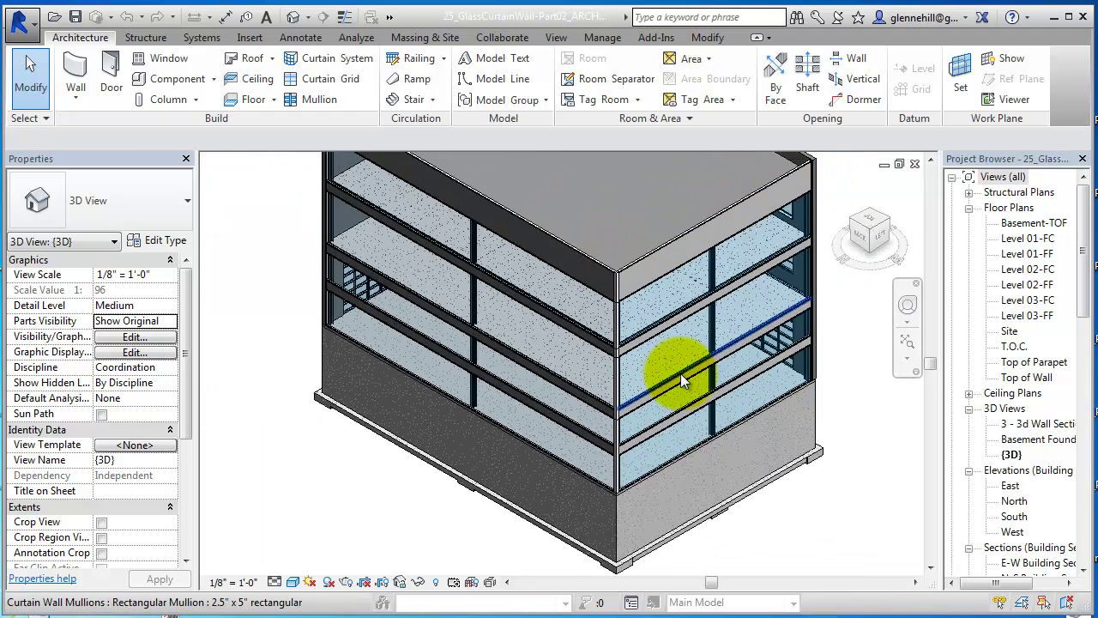
{"action": "middle_click_drag", "start_coordinate": [690, 355], "coordinate": [683, 407]}
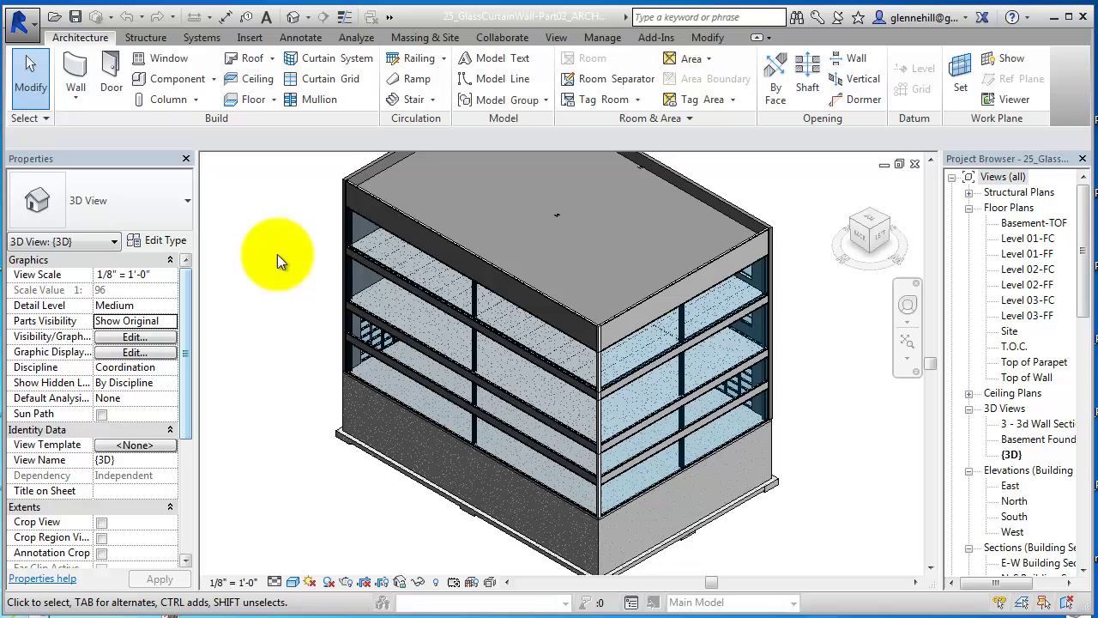
{"action": "left_click", "coordinate": [421, 225]}
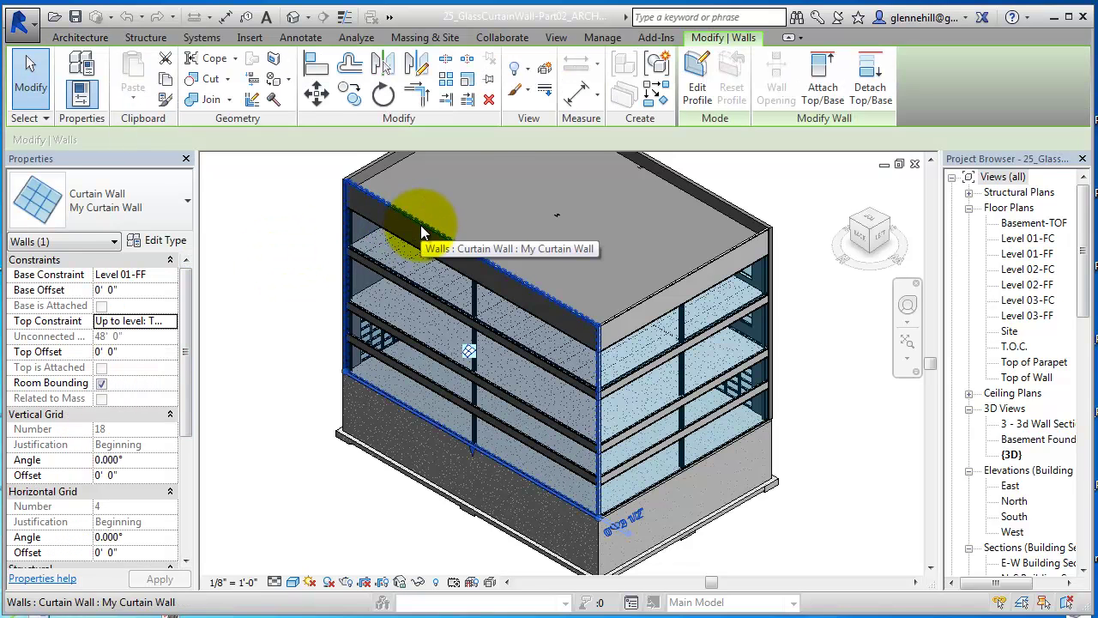
In My Curtain Wall's type properties, set Vertical Grid Layout to Fixed Distance at 4' 0" spacing.
{"action": "left_click", "coordinate": [163, 242]}
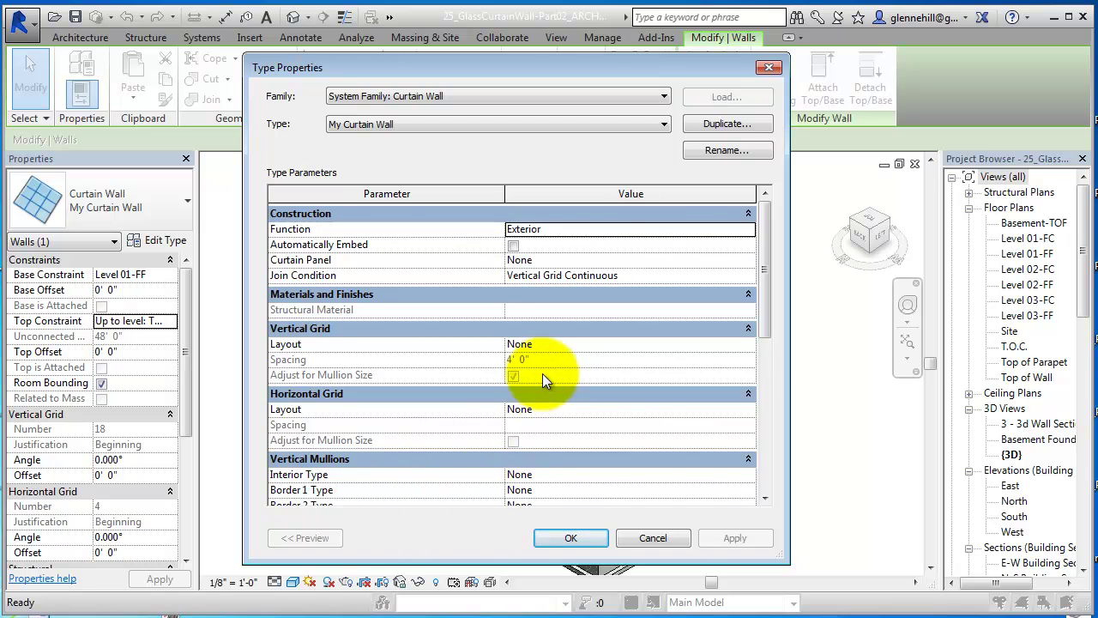
{"action": "left_click_drag", "start_coordinate": [767, 312], "coordinate": [765, 396]}
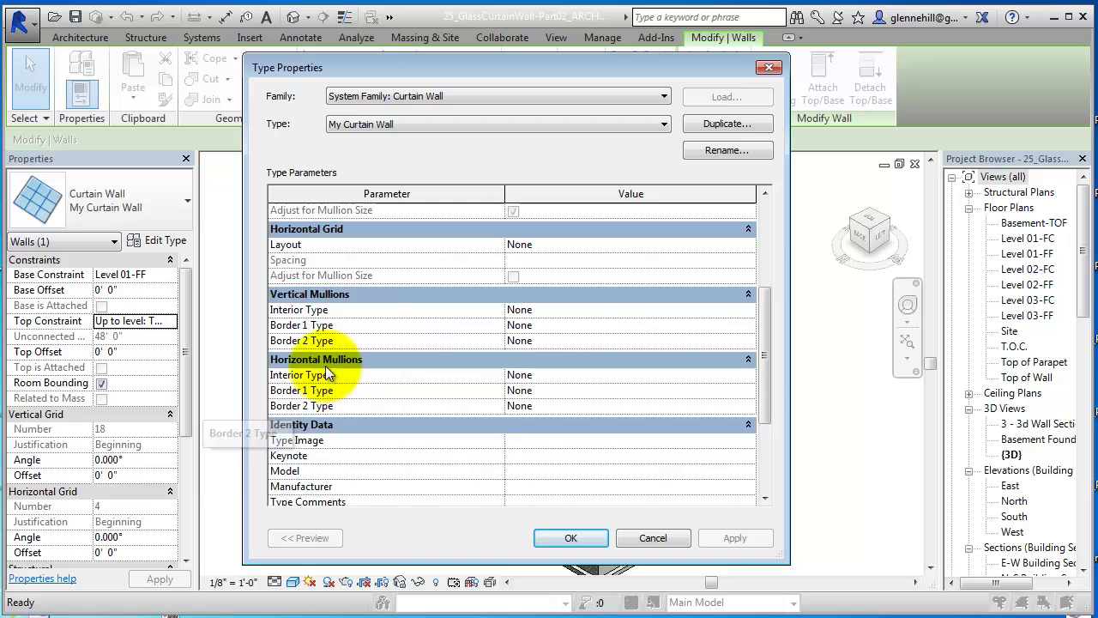
{"action": "left_click_drag", "start_coordinate": [764, 395], "coordinate": [764, 315]}
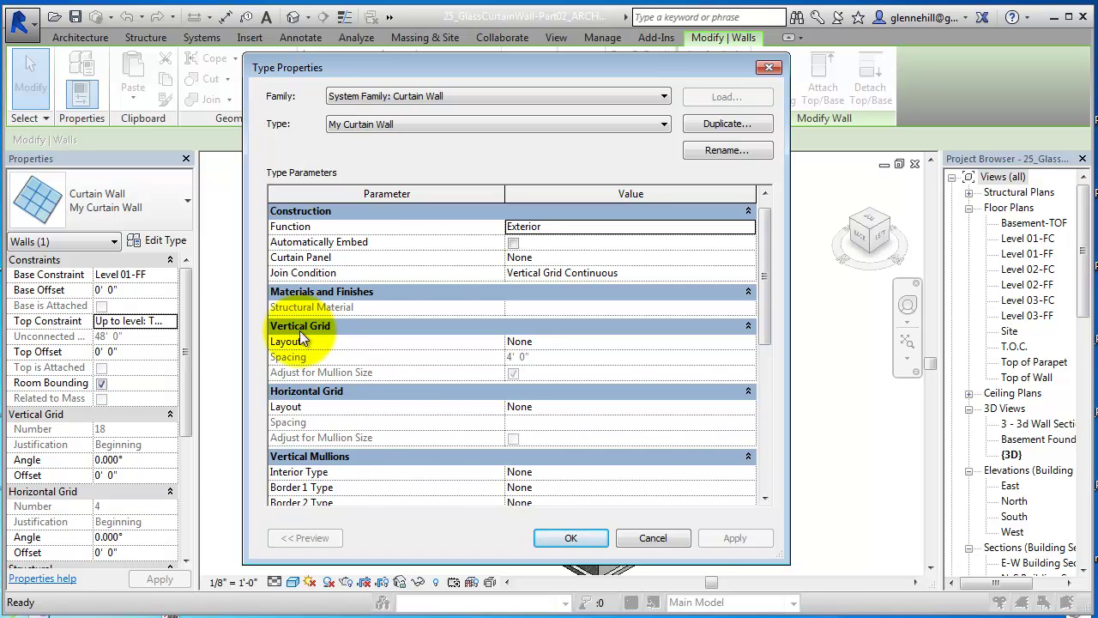
{"action": "left_click", "coordinate": [533, 342]}
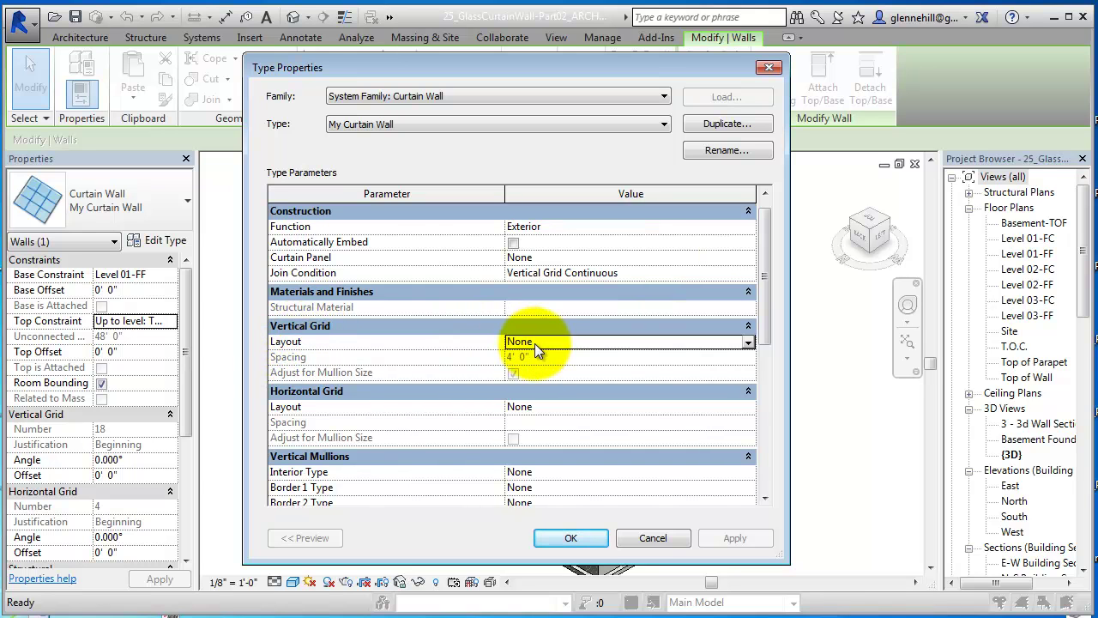
{"action": "left_click", "coordinate": [748, 341]}
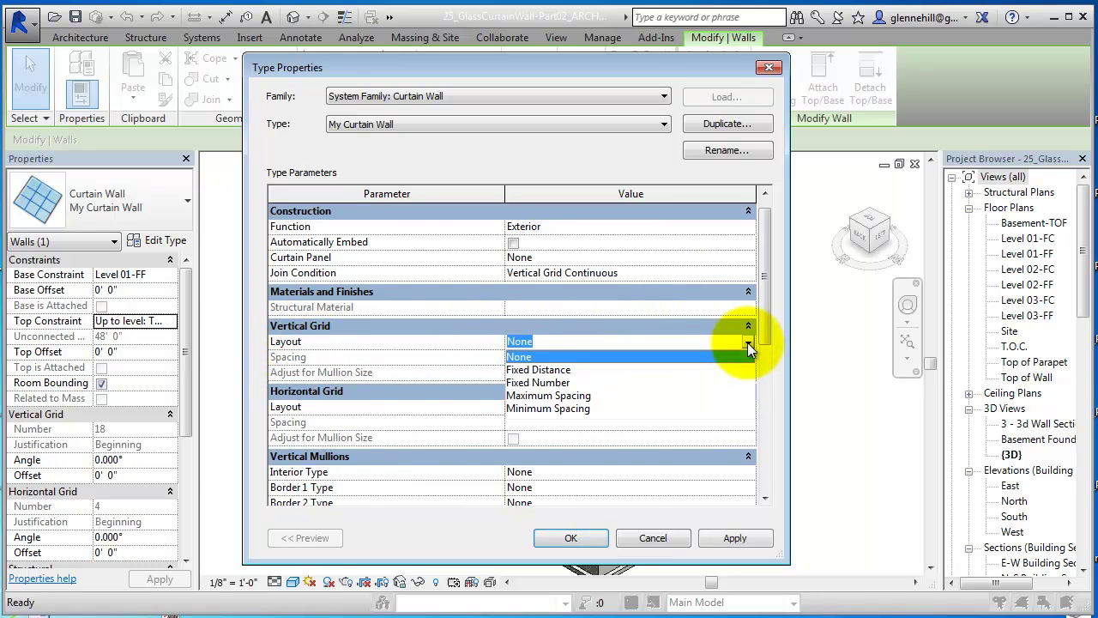
{"action": "left_click", "coordinate": [564, 372]}
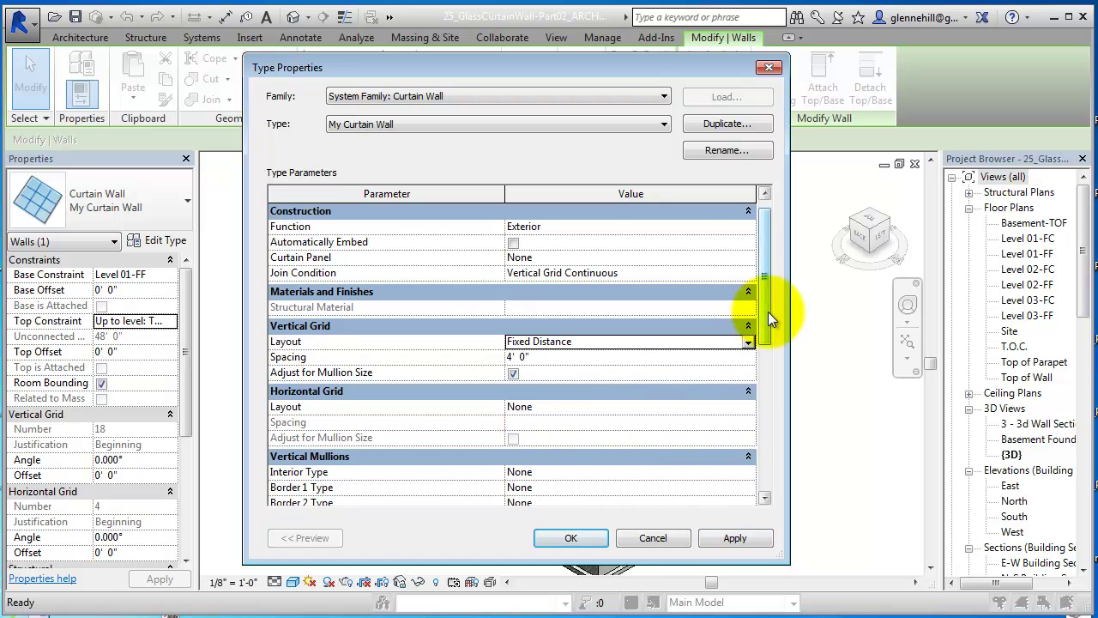
Set the interior vertical mullion type to Rectangular Mullion 2.5" x 5" and apply it.
{"action": "left_click_drag", "start_coordinate": [768, 312], "coordinate": [766, 373]}
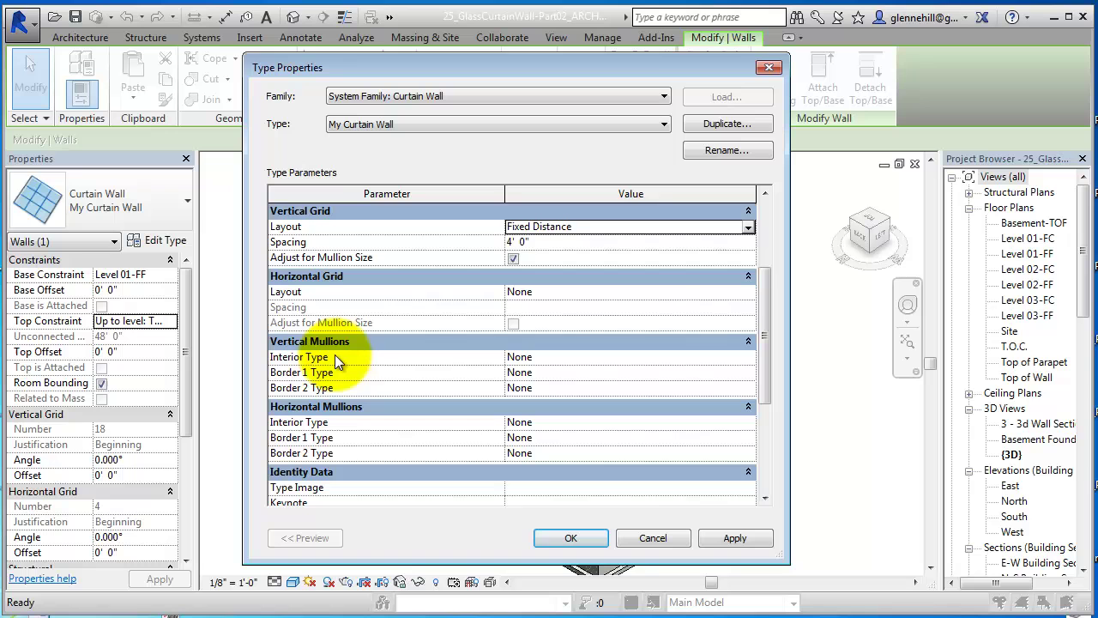
{"action": "left_click", "coordinate": [562, 357]}
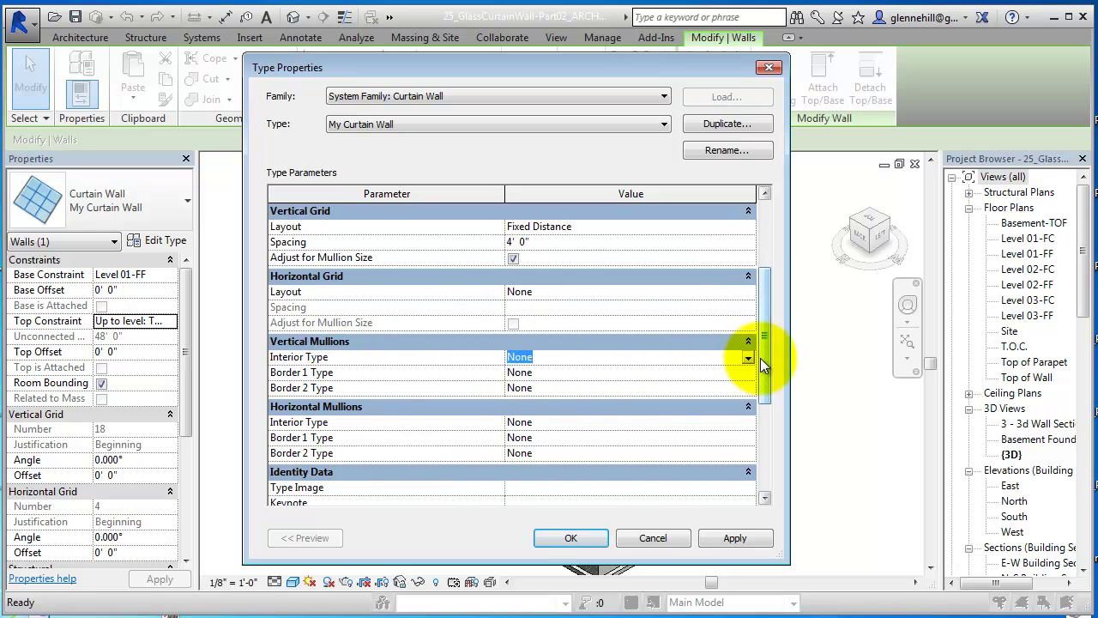
{"action": "left_click", "coordinate": [749, 359]}
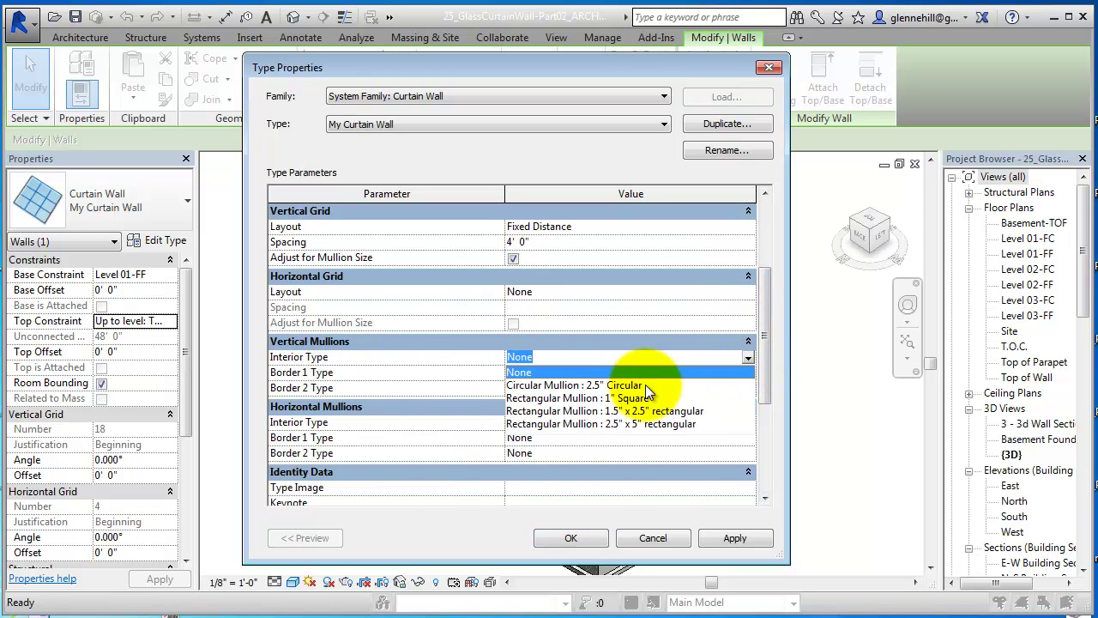
{"action": "left_click", "coordinate": [676, 423]}
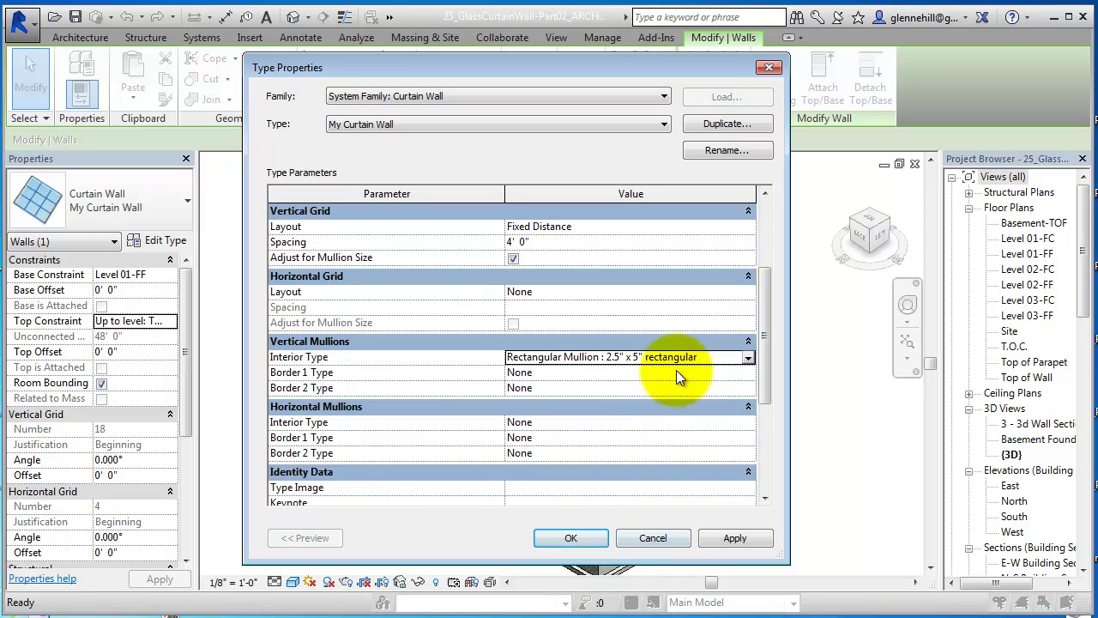
{"action": "left_click", "coordinate": [730, 540]}
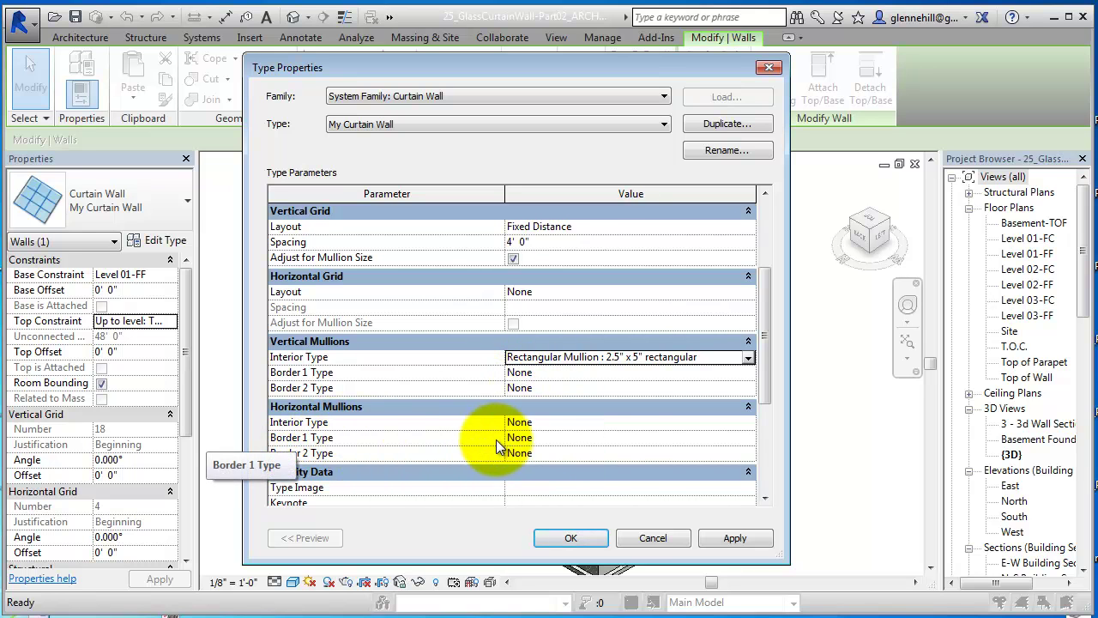
Set the Border 1 horizontal mullion type to Rectangular Mullion 2.5" x 5".
{"action": "left_click", "coordinate": [618, 435]}
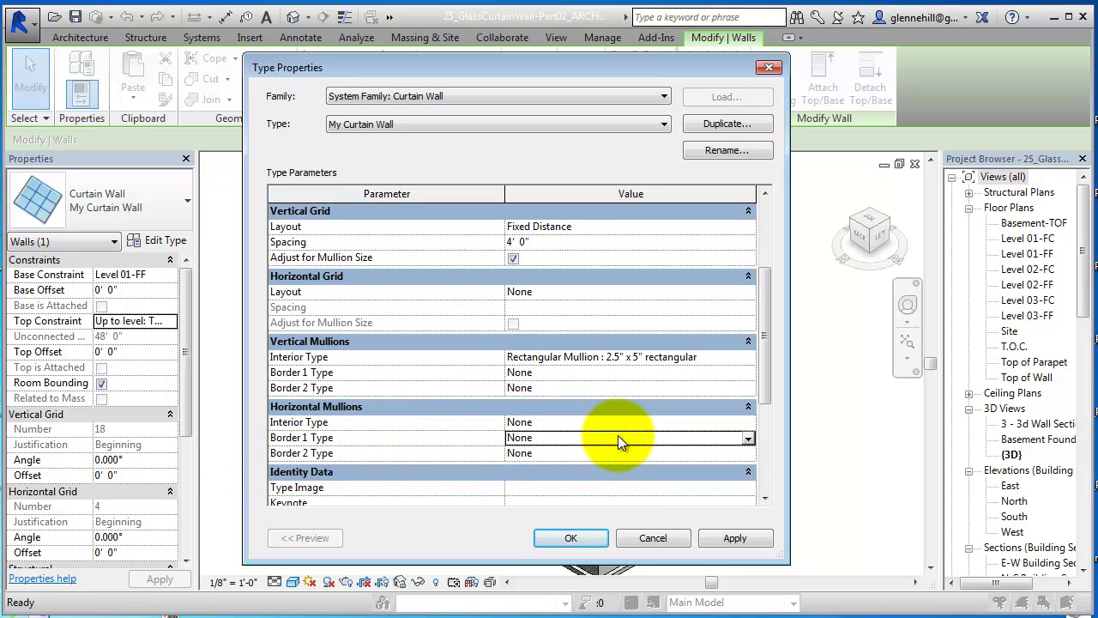
{"action": "left_click", "coordinate": [748, 438]}
{"action": "left_click_drag", "start_coordinate": [748, 476], "coordinate": [747, 494]}
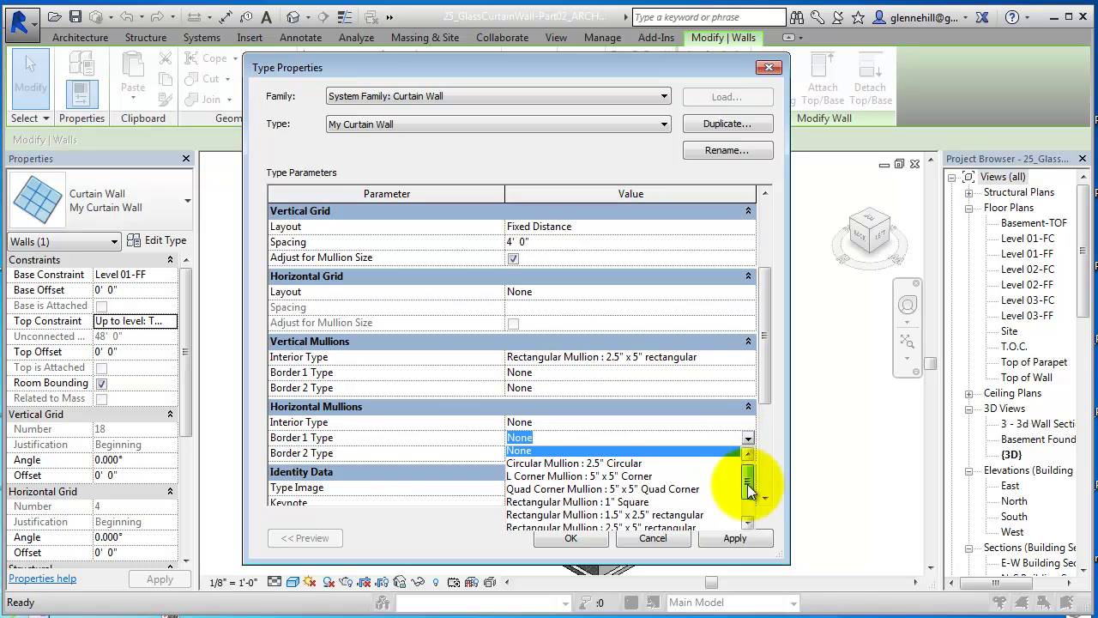
{"action": "left_click", "coordinate": [692, 492]}
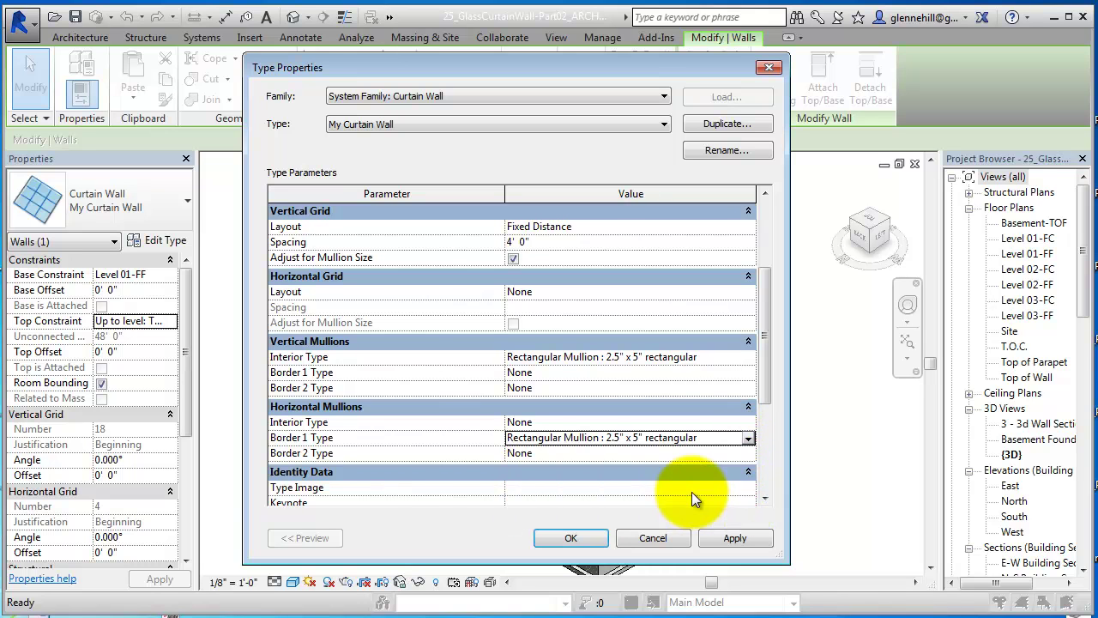
Set Border 2 to the 2.5" x 5" rectangular mullion, then apply and confirm the type changes.
{"action": "left_click", "coordinate": [540, 454]}
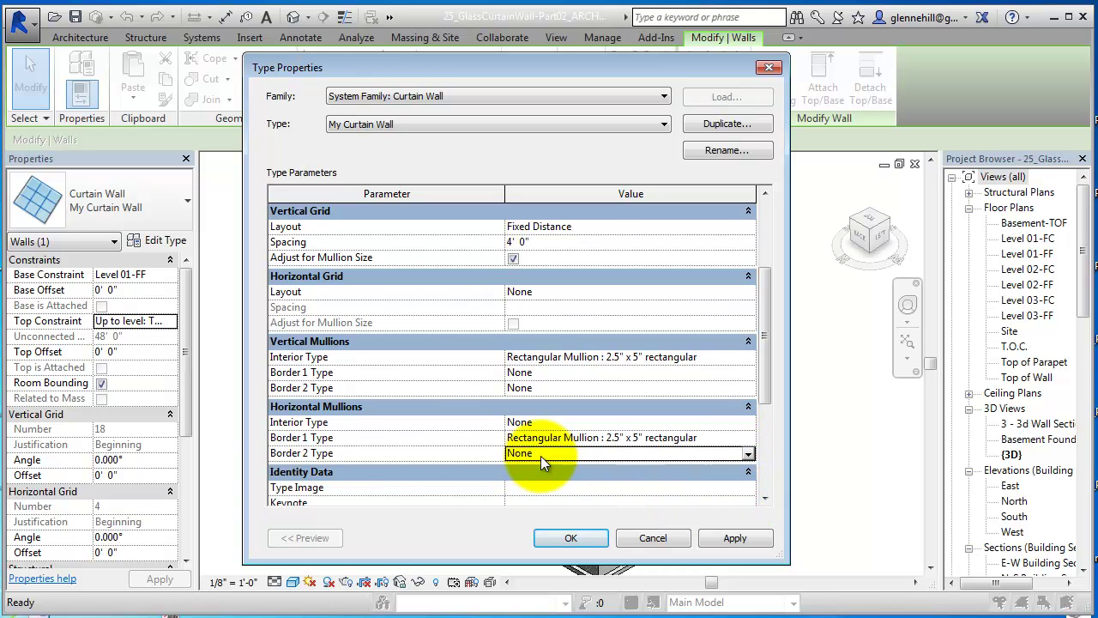
{"action": "left_click", "coordinate": [749, 452]}
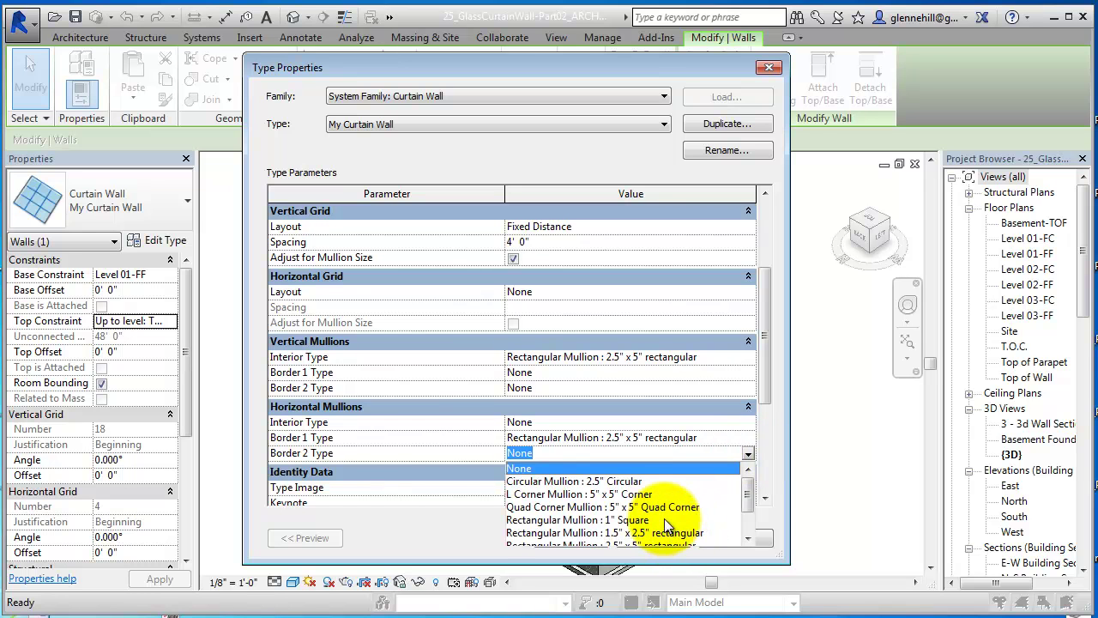
{"action": "scroll", "coordinate": [664, 518], "scroll_direction": "down", "scroll_amount": 1}
{"action": "scroll", "coordinate": [675, 525], "scroll_direction": "up", "scroll_amount": 1}
{"action": "scroll", "coordinate": [678, 530], "scroll_direction": "up", "scroll_amount": 2}
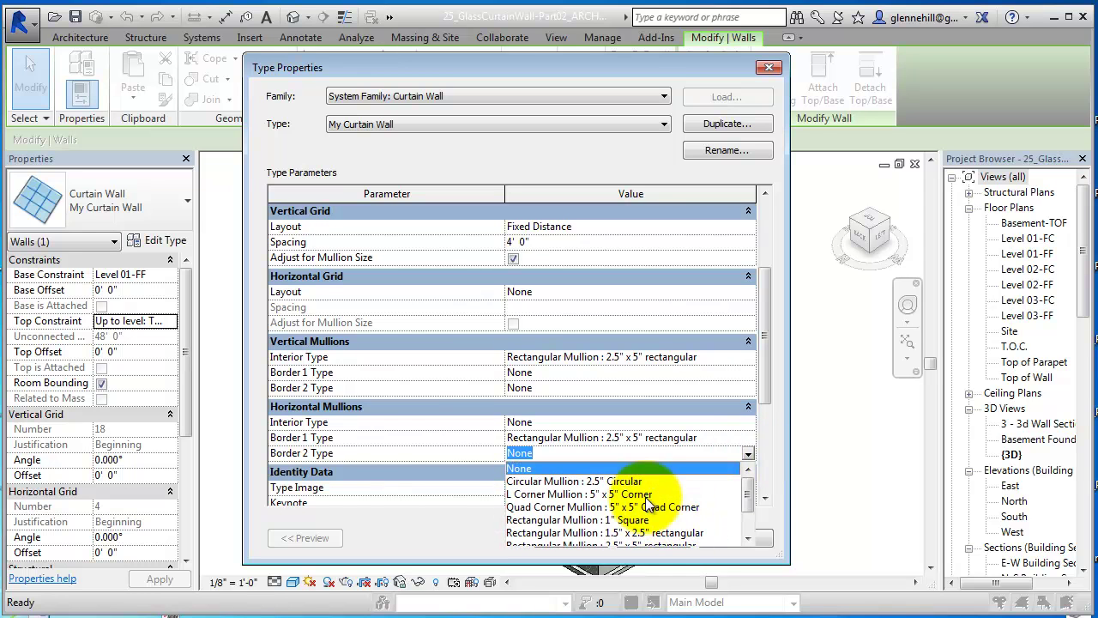
{"action": "left_click", "coordinate": [681, 533]}
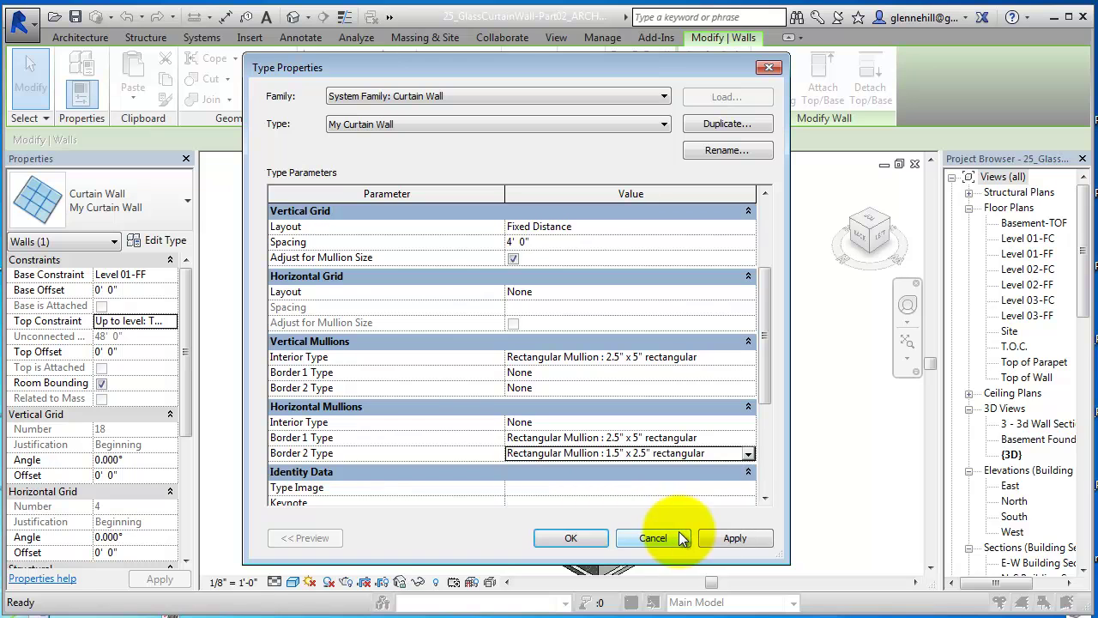
{"action": "left_click", "coordinate": [749, 457]}
{"action": "scroll", "coordinate": [680, 502], "scroll_direction": "down", "scroll_amount": 1}
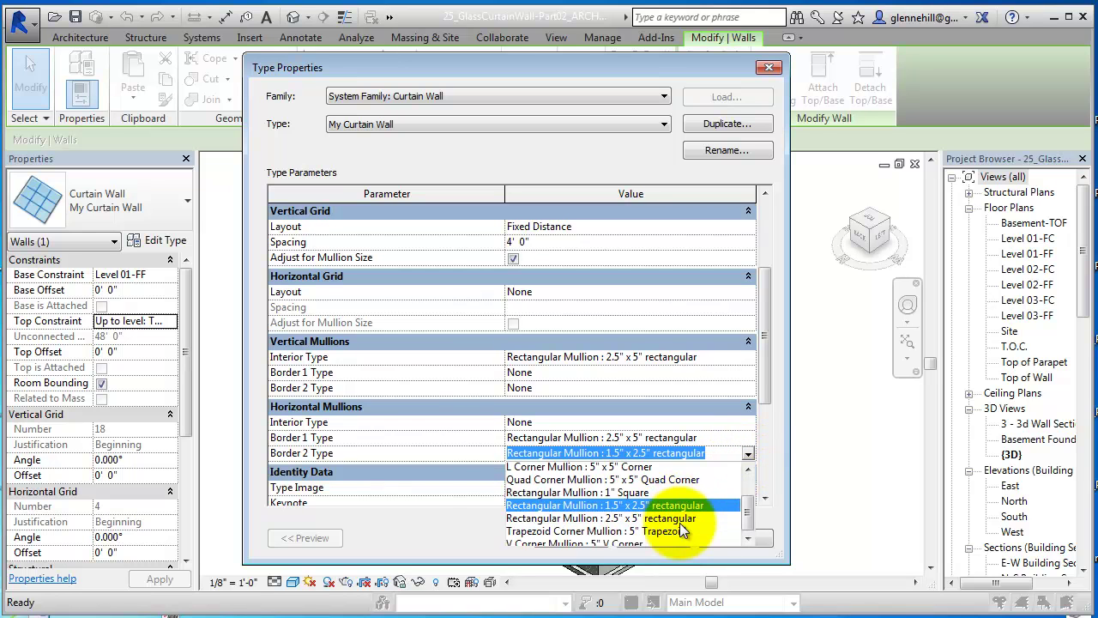
{"action": "scroll", "coordinate": [675, 515], "scroll_direction": "down", "scroll_amount": 1}
{"action": "left_click", "coordinate": [660, 496]}
{"action": "left_click", "coordinate": [733, 540]}
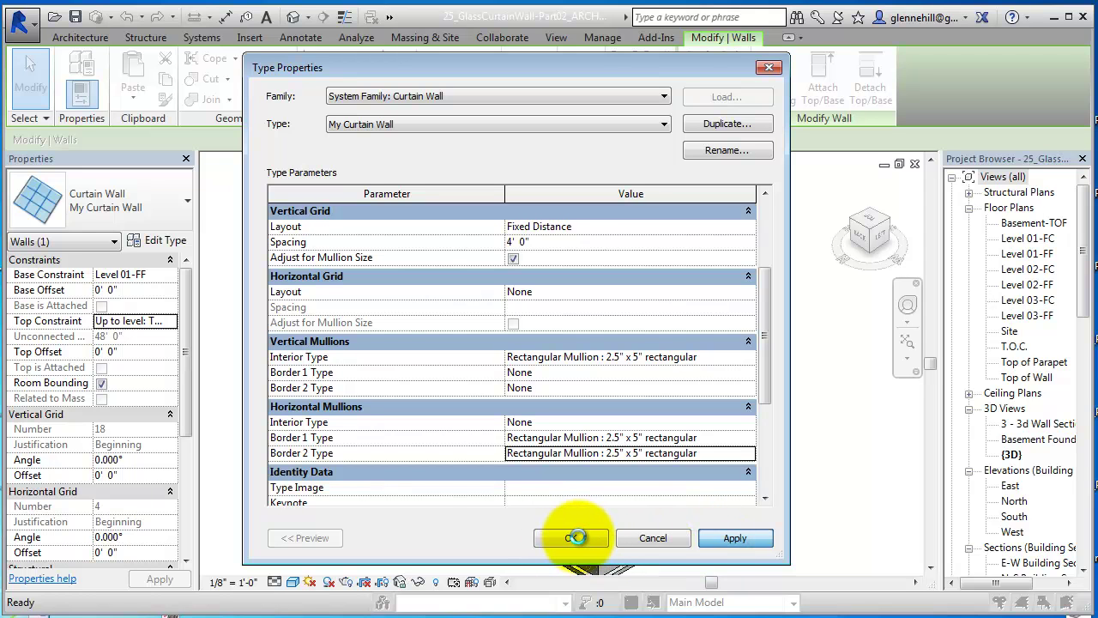
{"action": "left_click", "coordinate": [575, 538]}
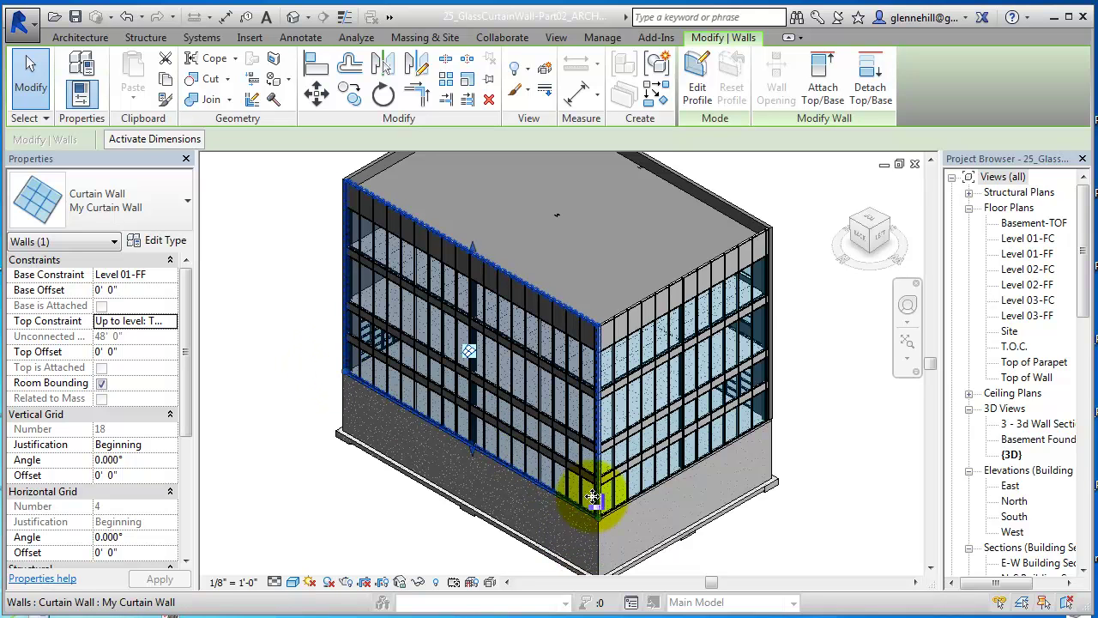
{"action": "left_click", "coordinate": [807, 442]}
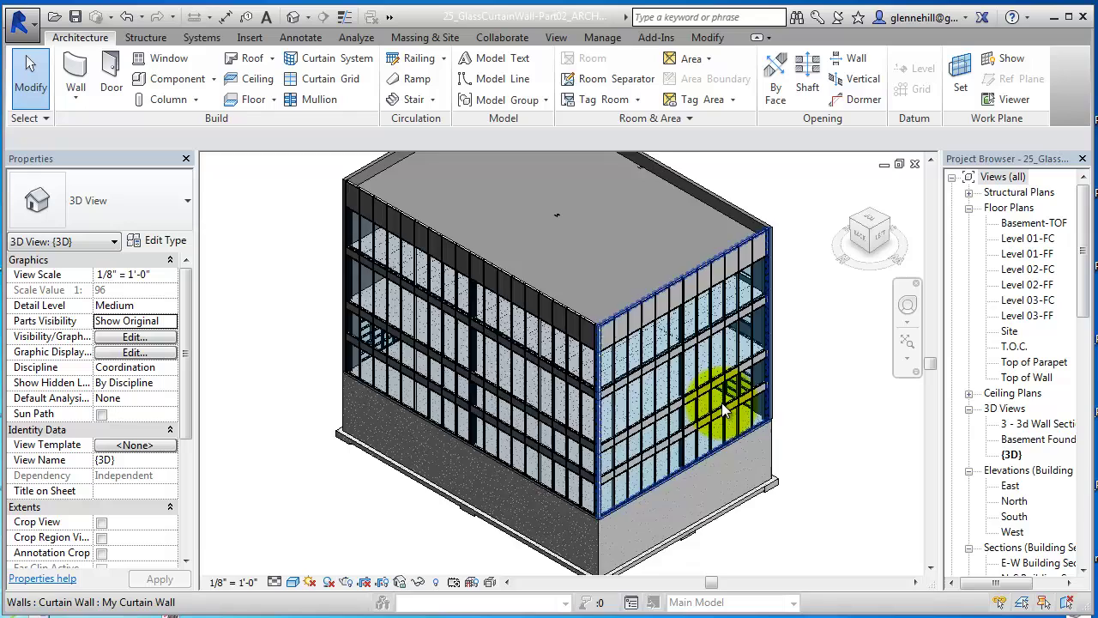
{"action": "scroll", "coordinate": [722, 410], "scroll_direction": "up", "scroll_amount": 4}
{"action": "scroll", "coordinate": [721, 410], "scroll_direction": "up", "scroll_amount": 1}
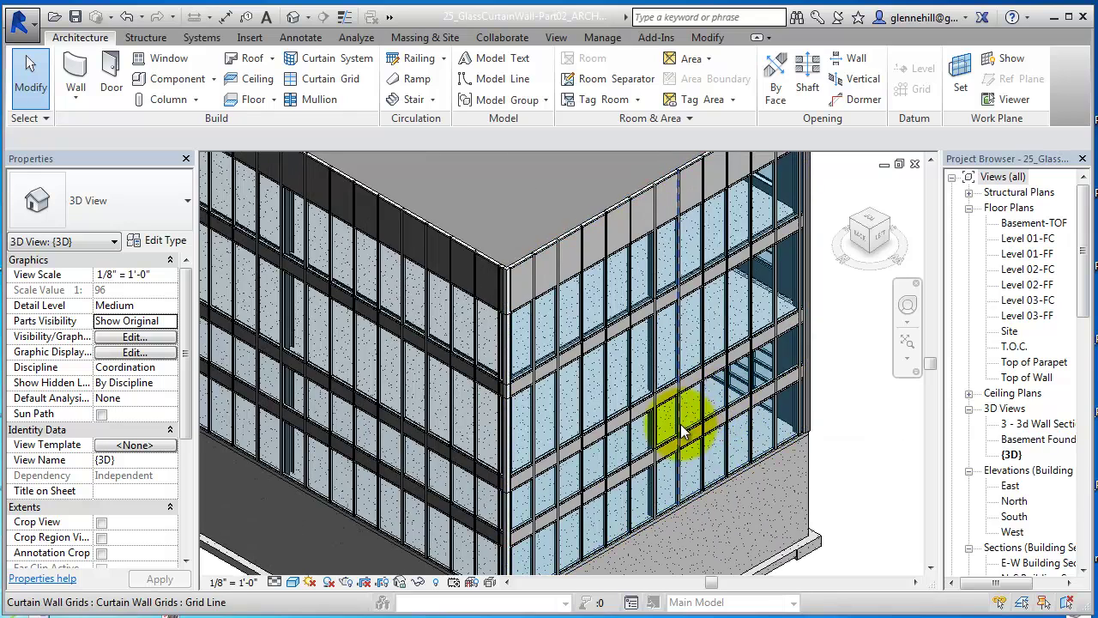
{"action": "scroll", "coordinate": [681, 424], "scroll_direction": "up", "scroll_amount": 2}
{"action": "scroll", "coordinate": [680, 424], "scroll_direction": "up", "scroll_amount": 1}
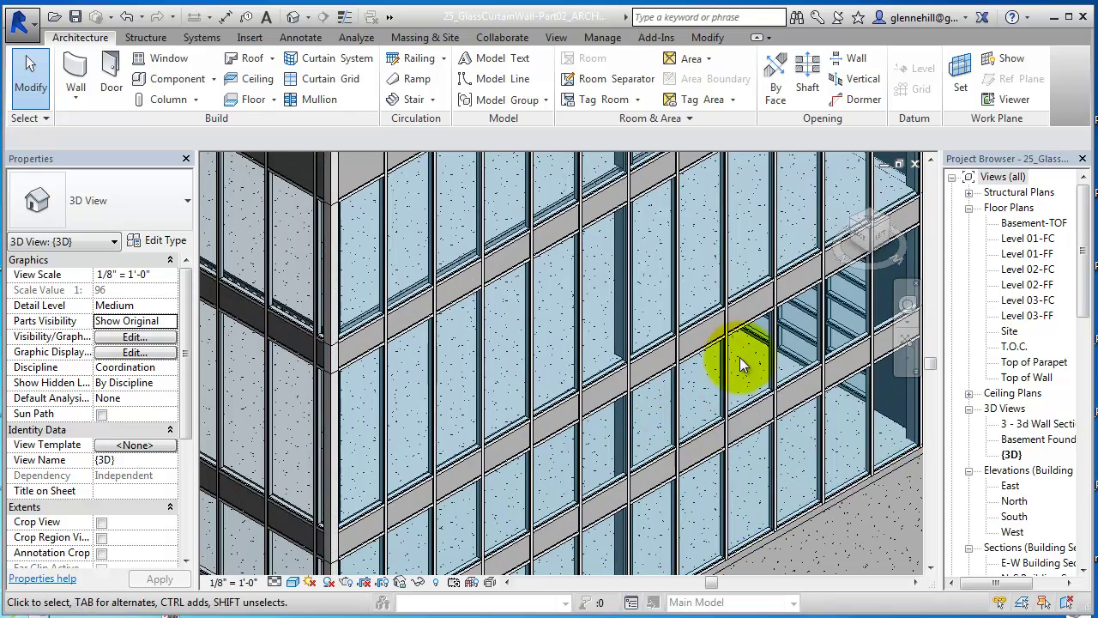
{"action": "scroll", "coordinate": [727, 371], "scroll_direction": "down", "scroll_amount": 3}
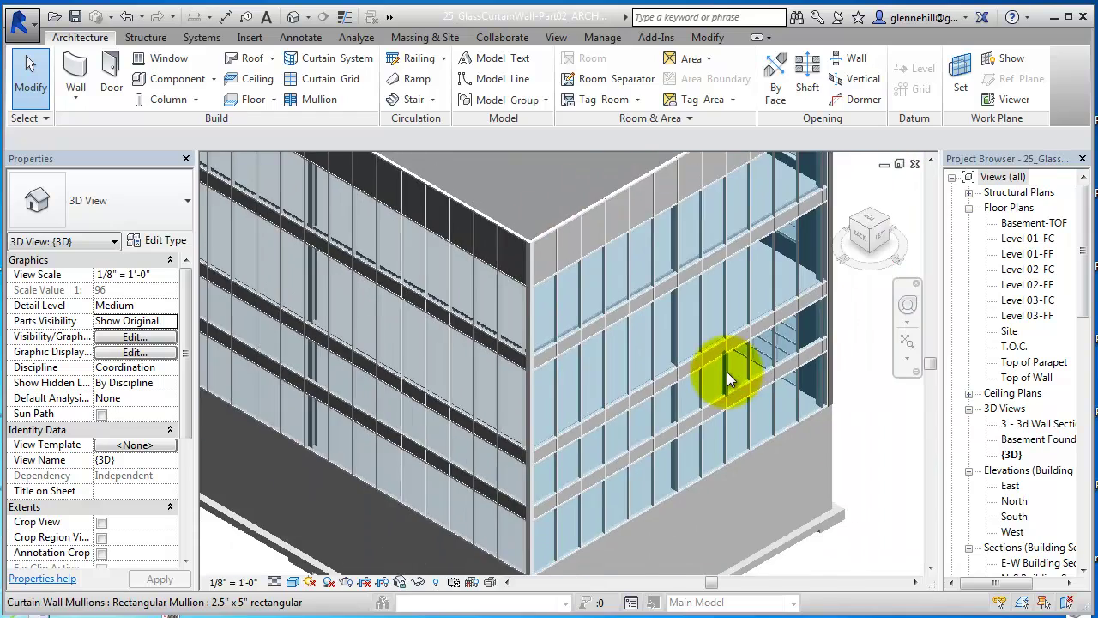
{"action": "scroll", "coordinate": [727, 372], "scroll_direction": "down", "scroll_amount": 2}
{"action": "mouse_move", "coordinate": [589, 466]}
{"action": "middle_mouse_down"}
{"action": "mouse_move", "coordinate": [683, 395]}
{"action": "mouse_move", "coordinate": [656, 411]}
{"action": "mouse_move", "coordinate": [653, 378]}
{"action": "middle_mouse_up"}
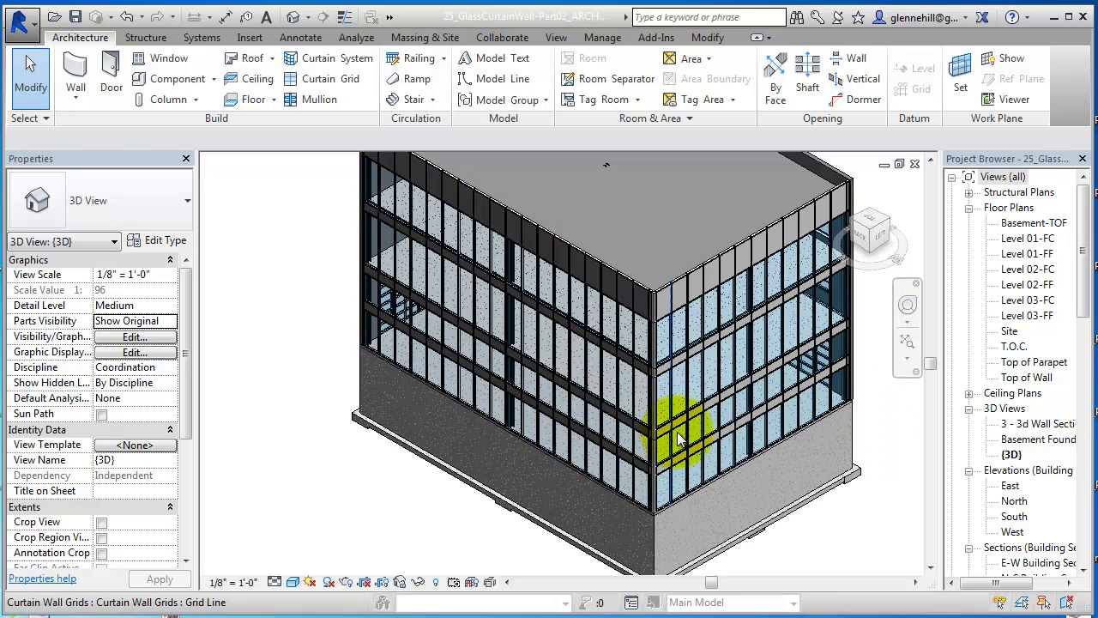
{"action": "scroll", "coordinate": [731, 432], "scroll_direction": "down", "scroll_amount": 3}
{"action": "middle_click_drag", "start_coordinate": [731, 431], "coordinate": [617, 430]}
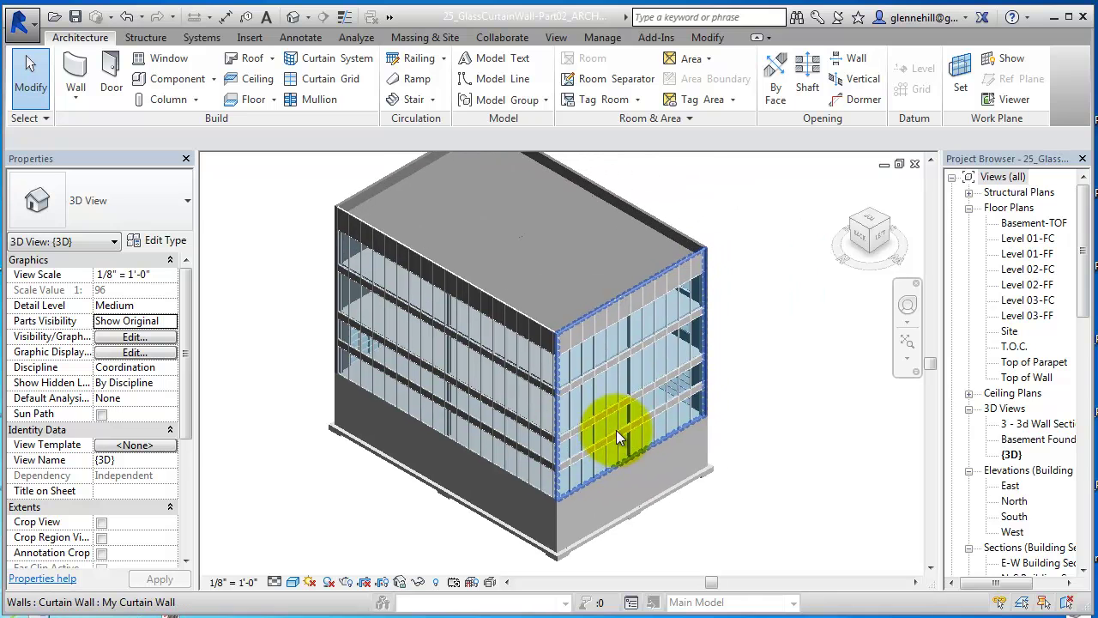